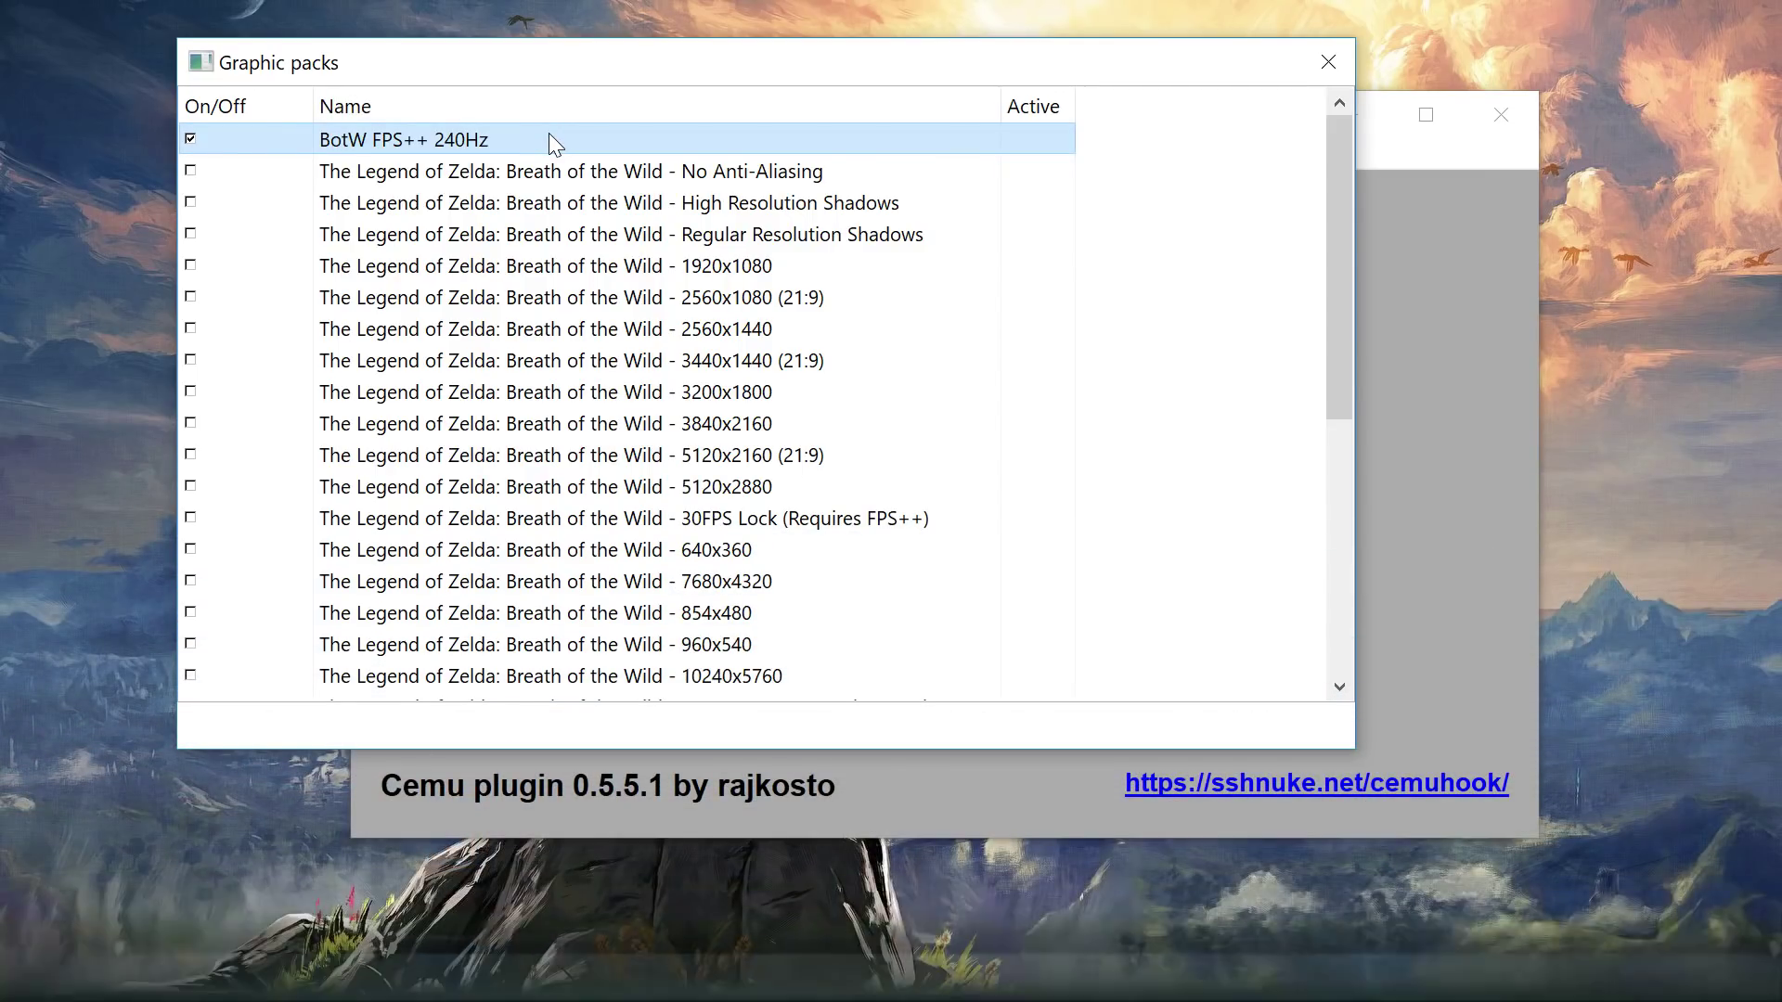
{"action": "mouse_move", "coordinate": [1335, 168]}
{"action": "left_mouse_down"}
{"action": "mouse_move", "coordinate": [1377, 438]}
{"action": "mouse_move", "coordinate": [1339, 130]}
{"action": "left_mouse_up"}
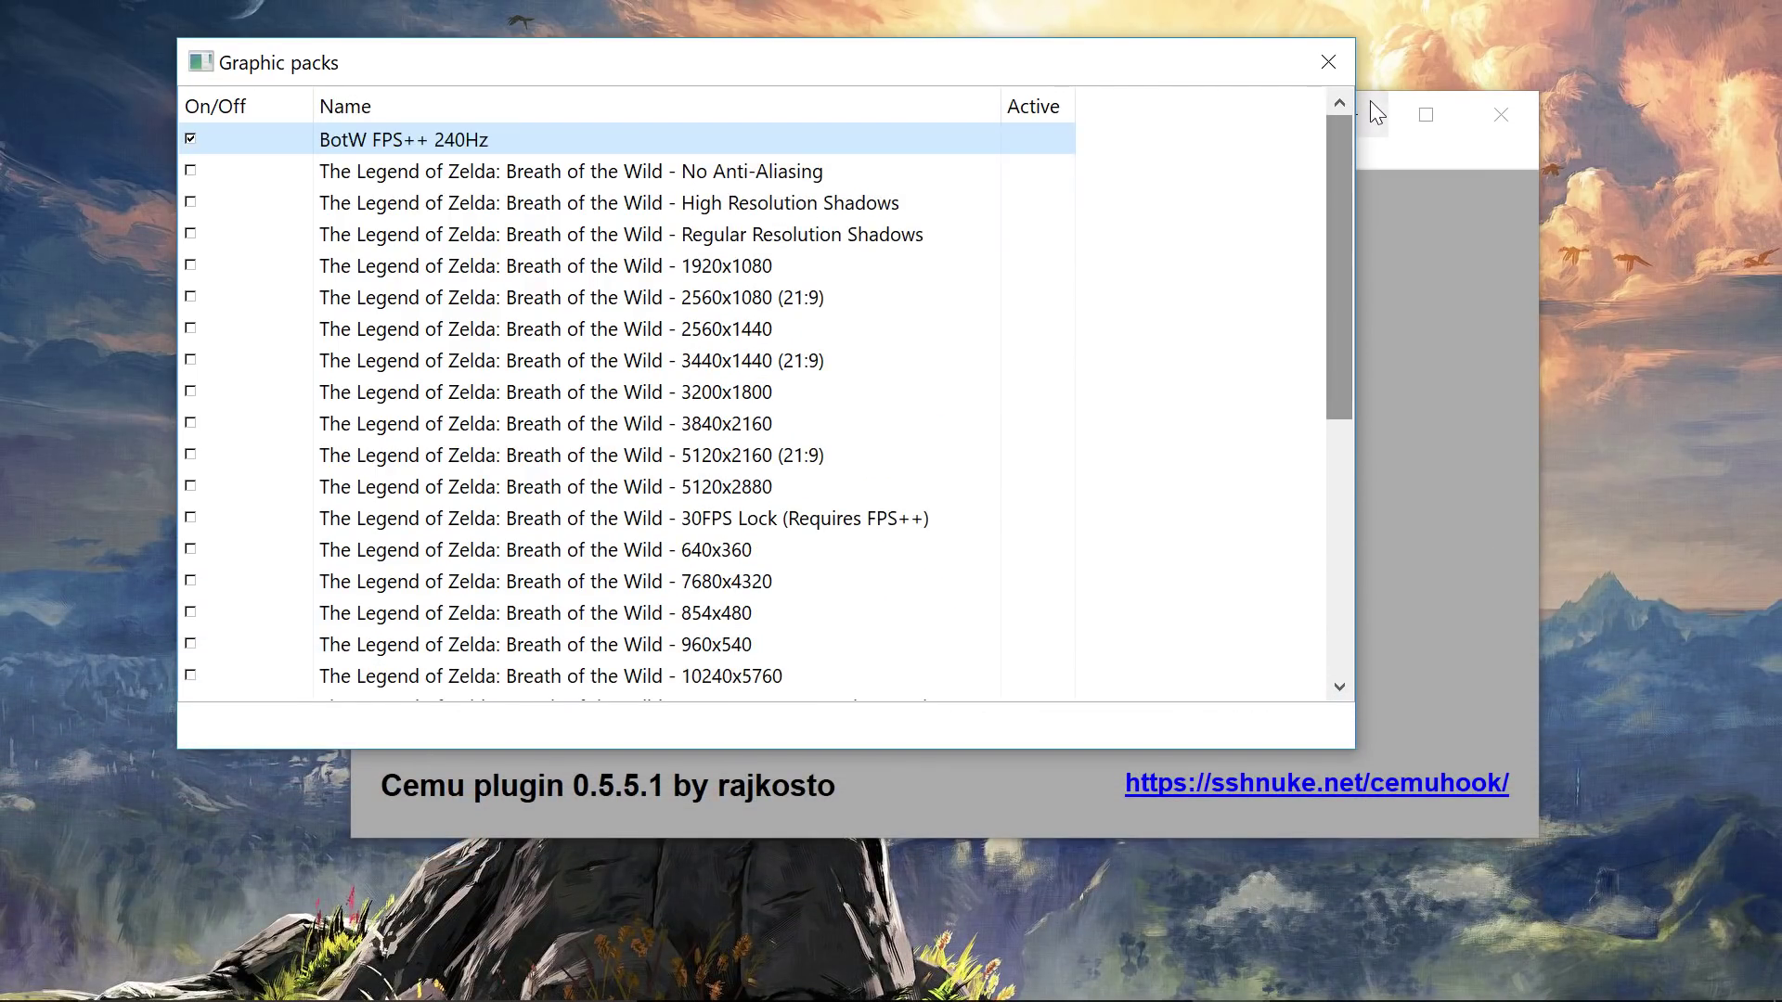
Bring the Cemu main window forward and open its Options menu
{"action": "left_click", "coordinate": [1379, 105]}
{"action": "left_click", "coordinate": [431, 160]}
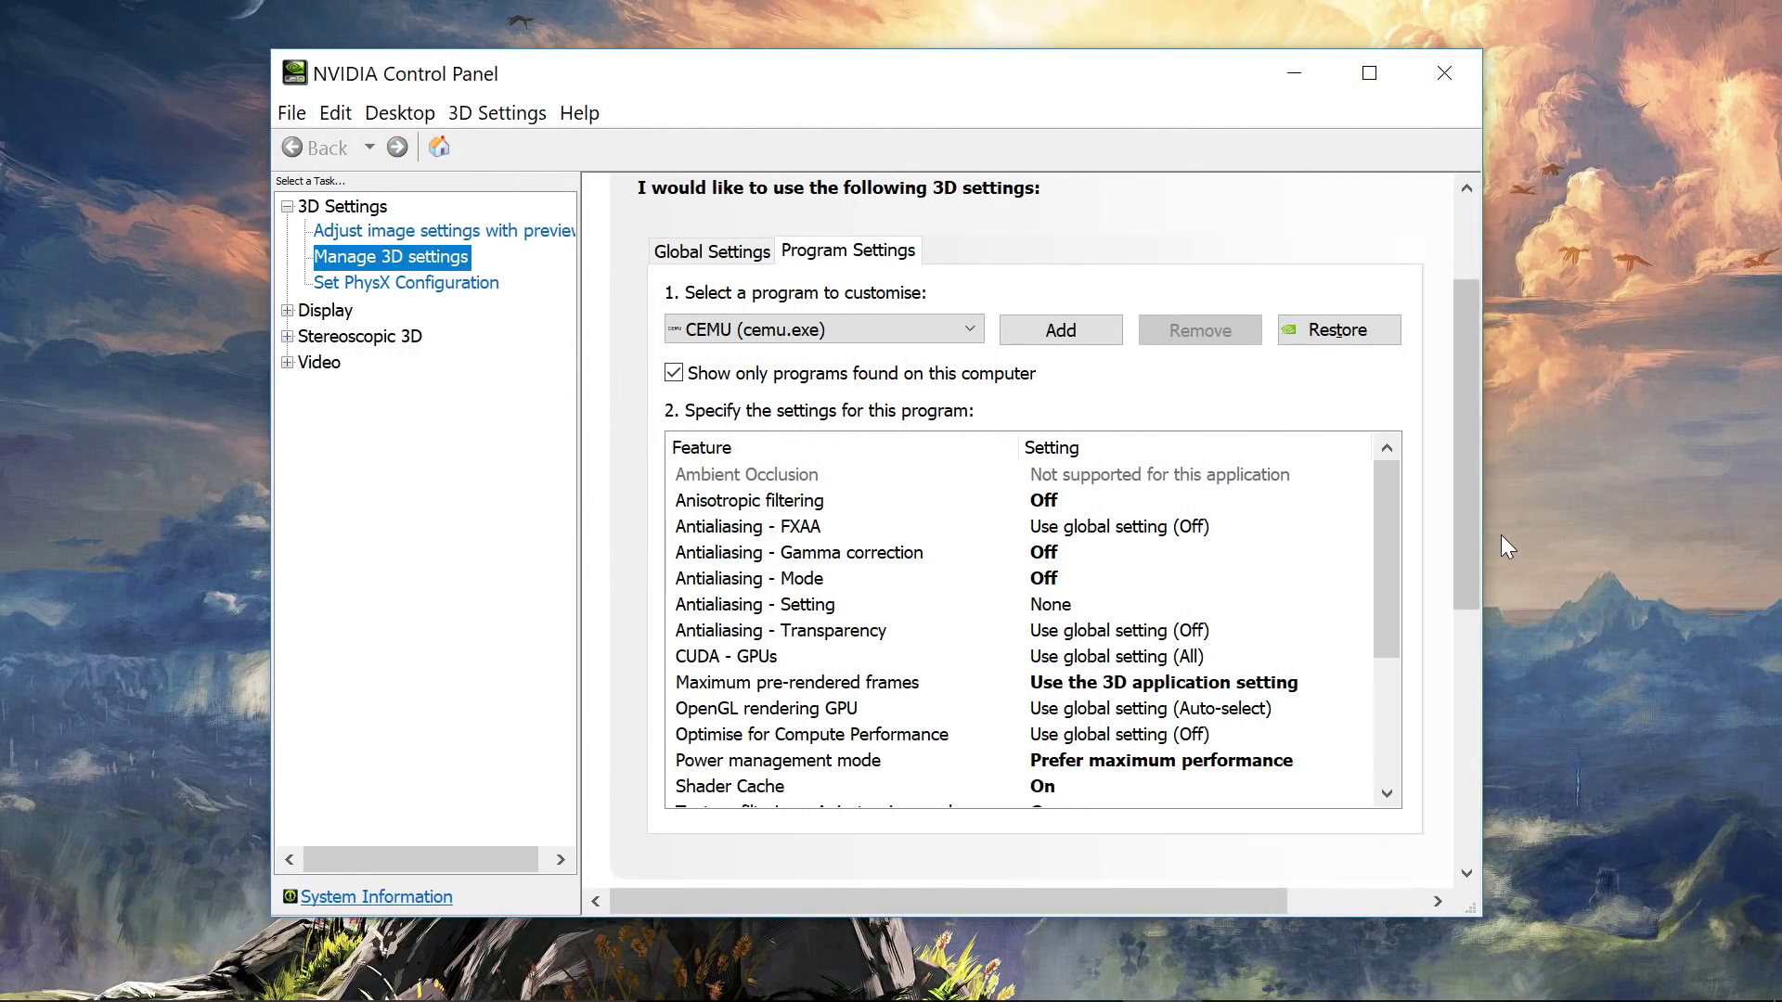
{"action": "left_click_drag", "start_coordinate": [1388, 494], "coordinate": [1384, 665]}
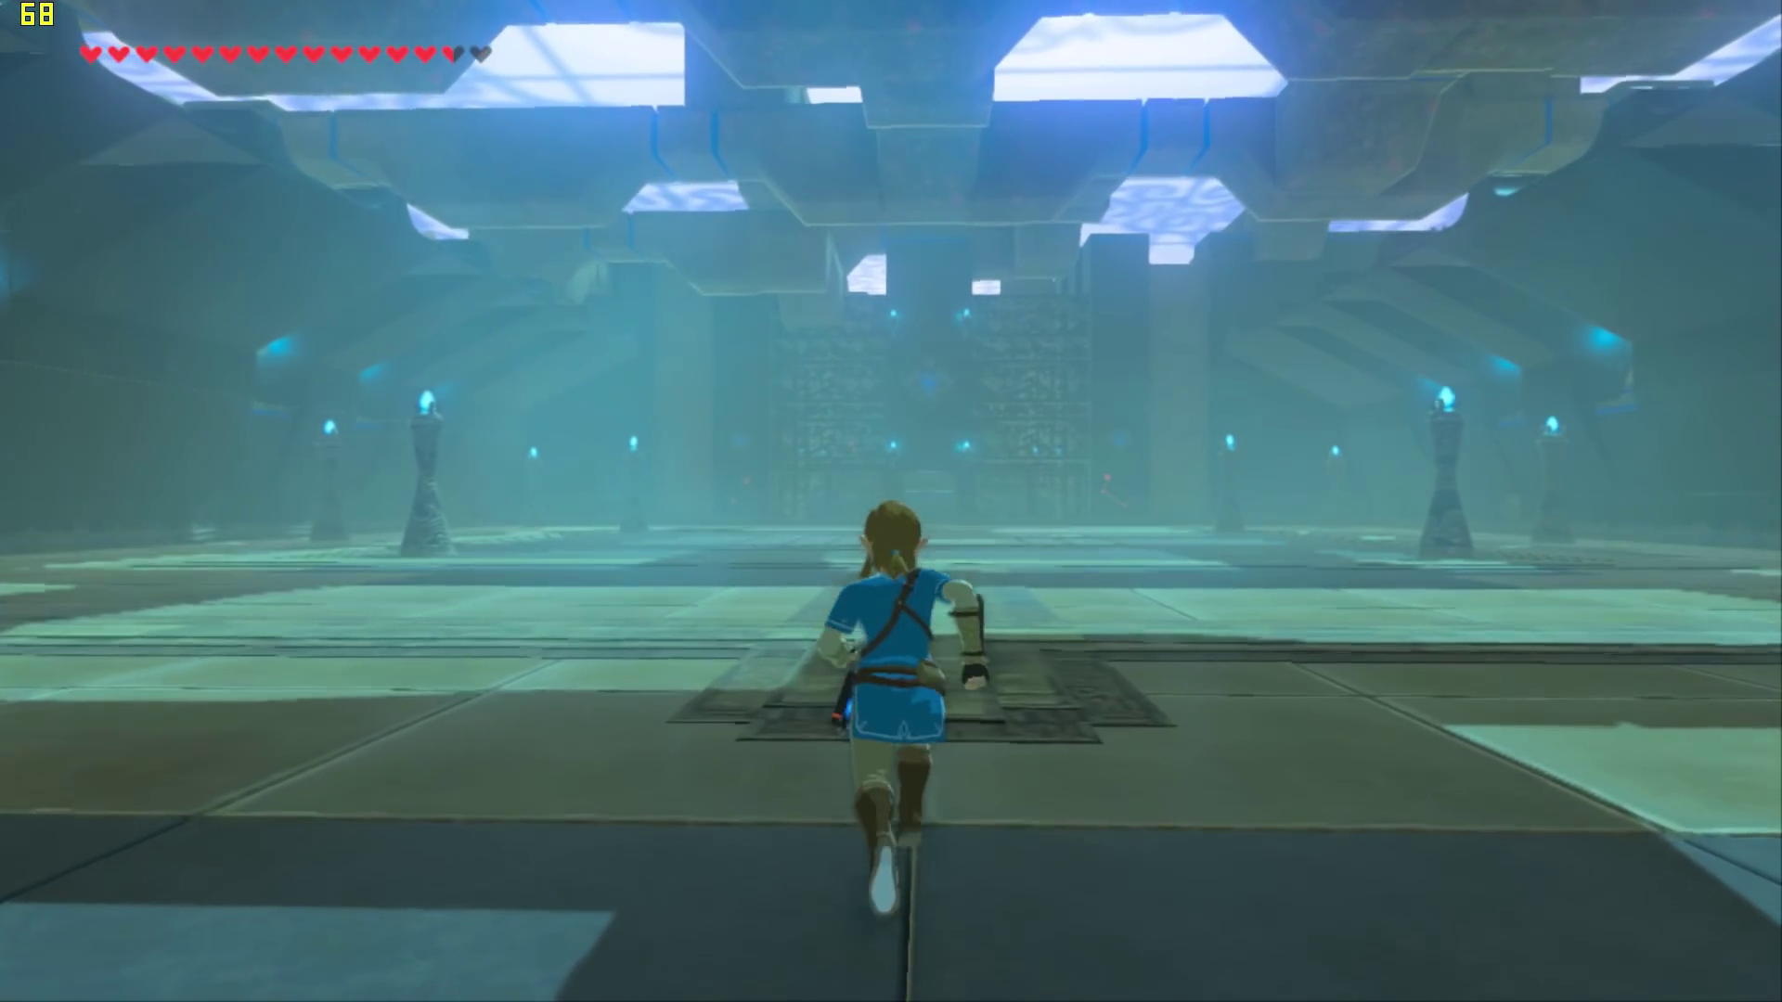
Hold Shift to sprint Link through the Ta'loh Naeg Shrine hall at about 70 FPS
{"action": "key", "text": "shift"}
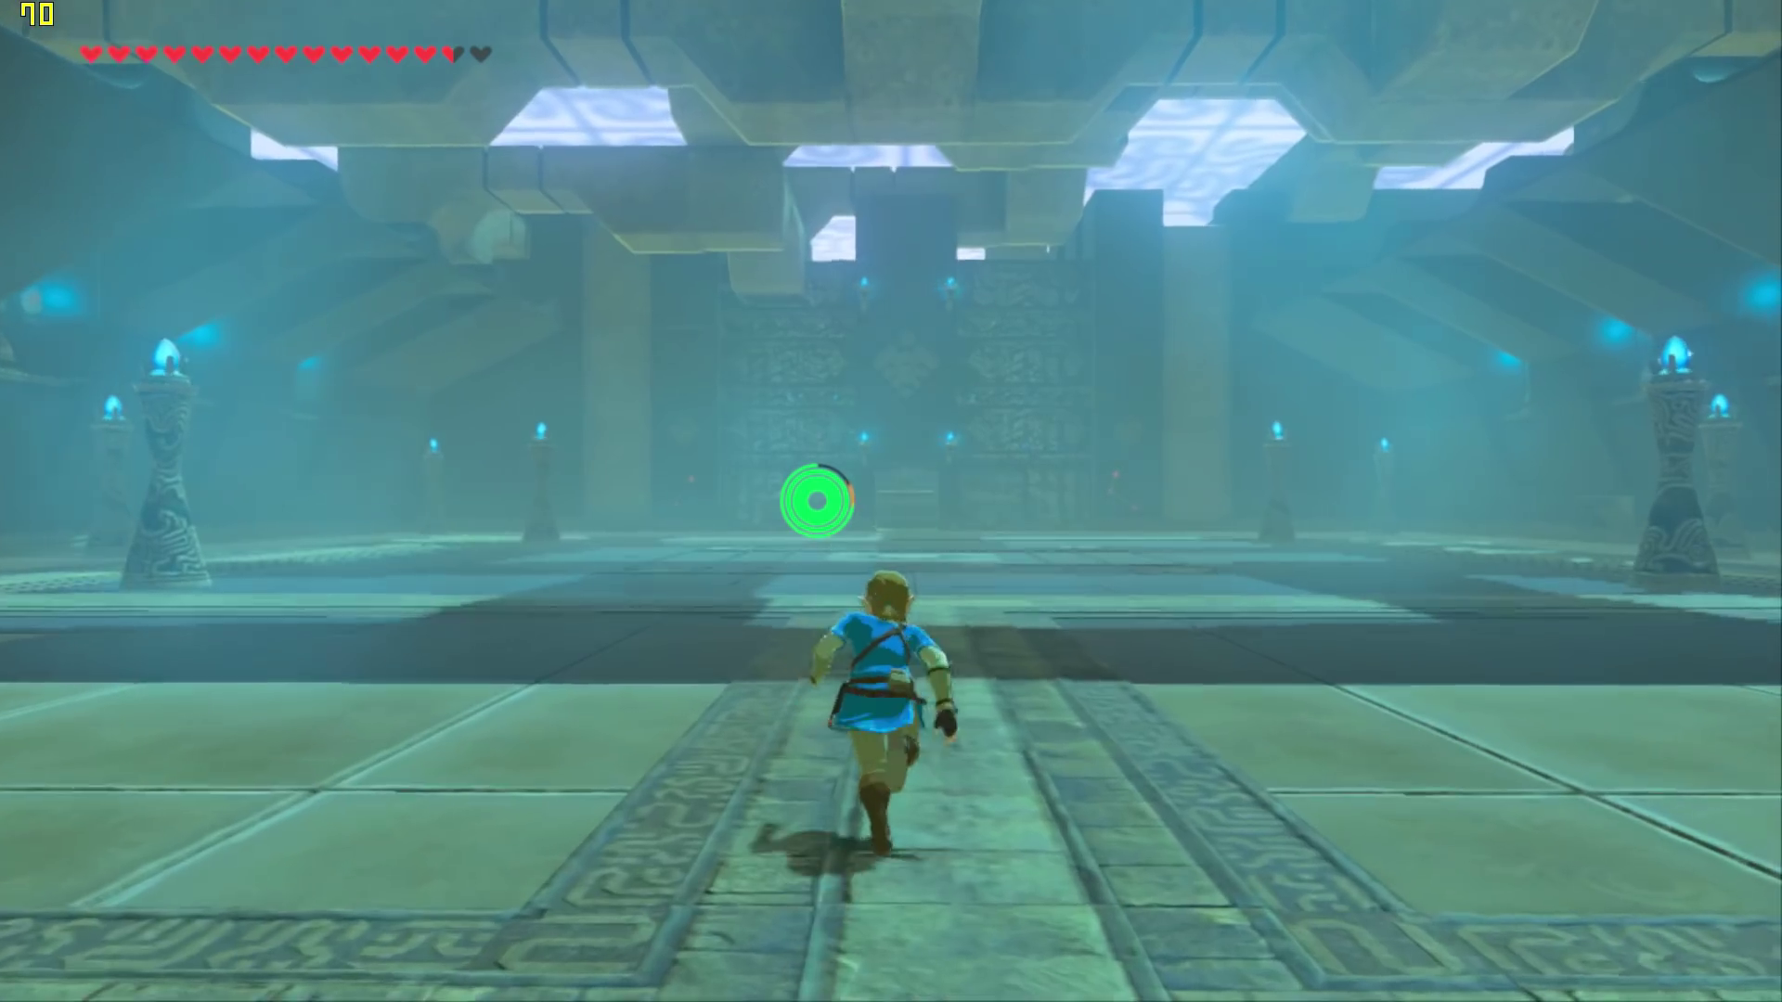